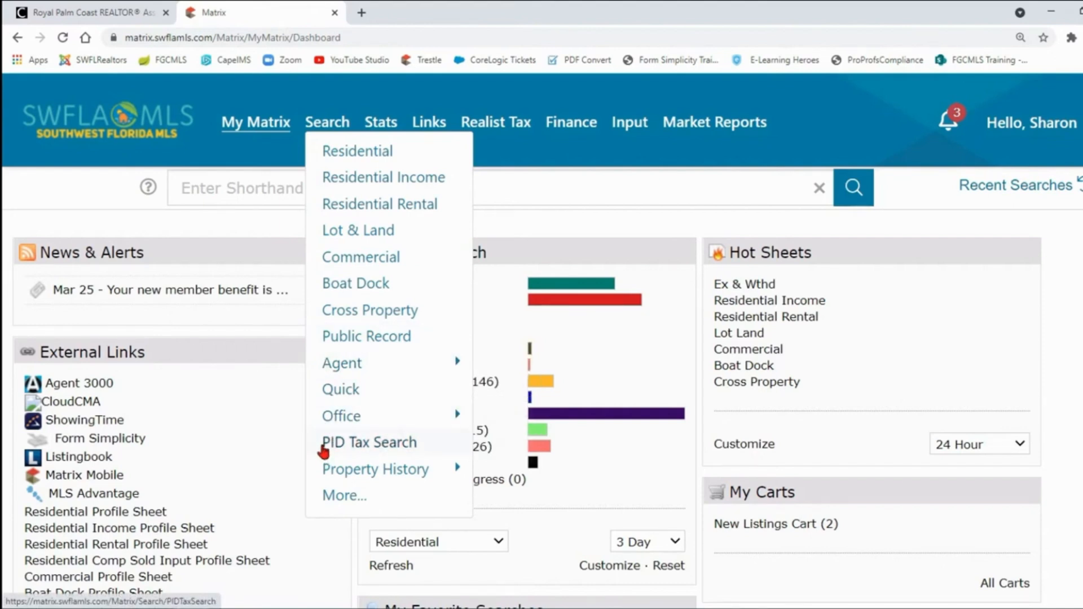
Include Active and Pending w/ Contingent statuses, changing the pending date range from 0-120 to 0-90.
{"action": "mouse_move", "coordinate": [323, 473]}
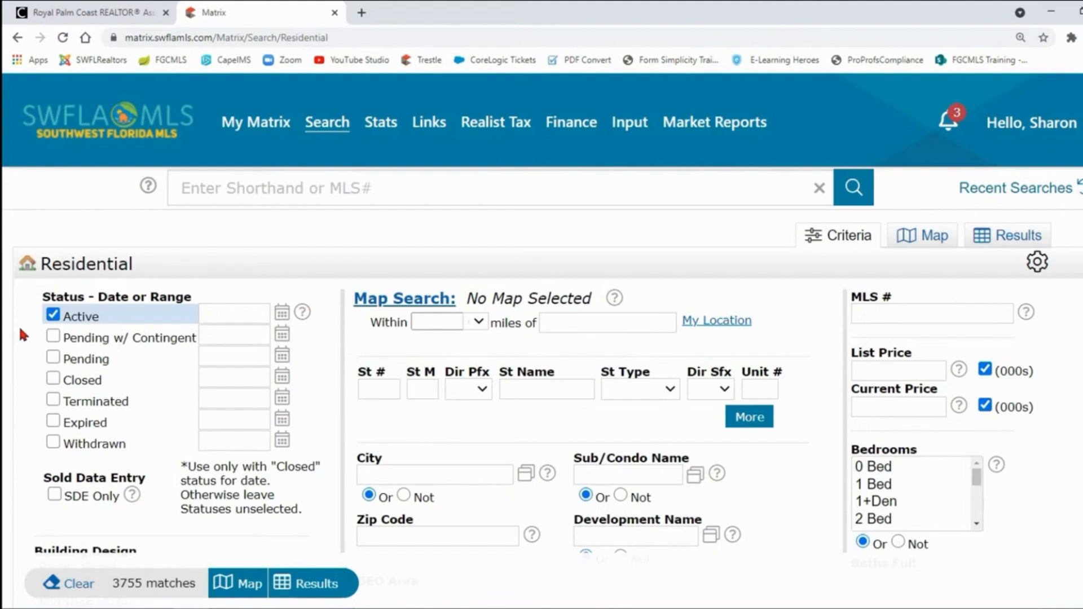
{"action": "left_click", "coordinate": [43, 317]}
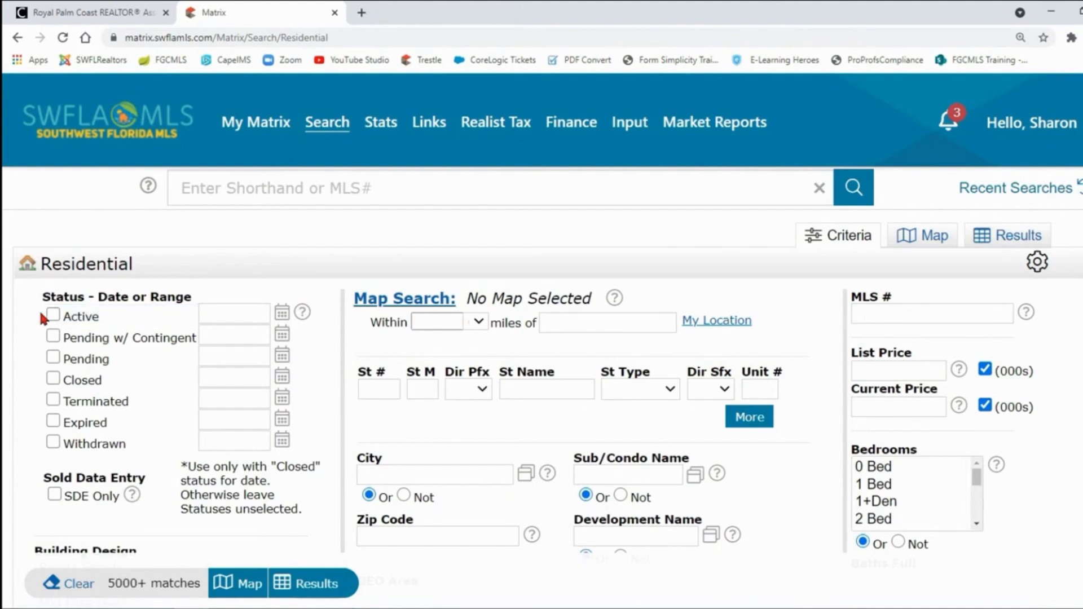
{"action": "left_click", "coordinate": [52, 315]}
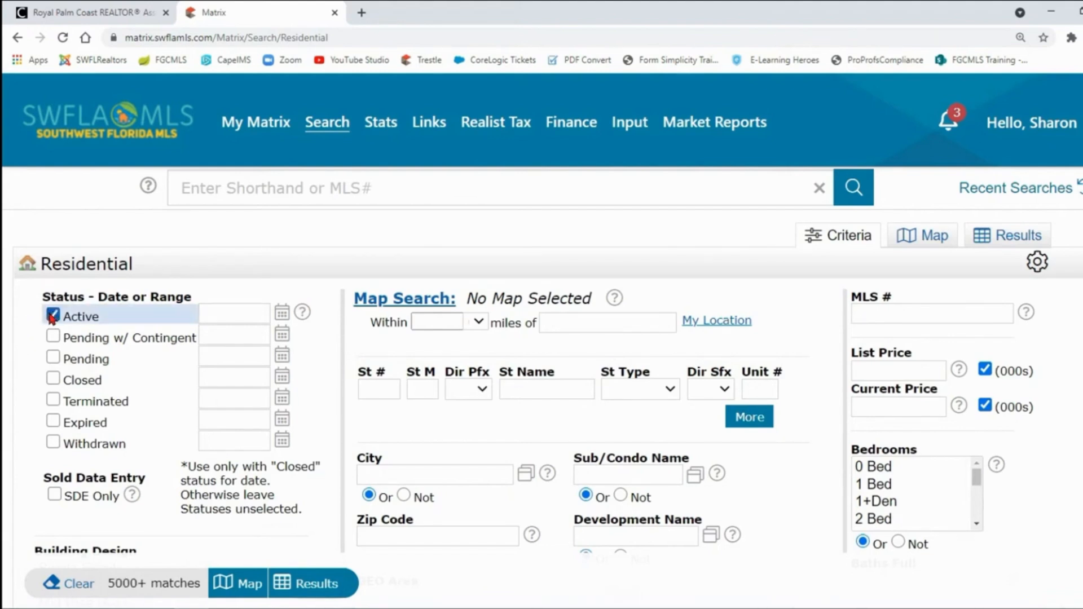
{"action": "left_click", "coordinate": [54, 337]}
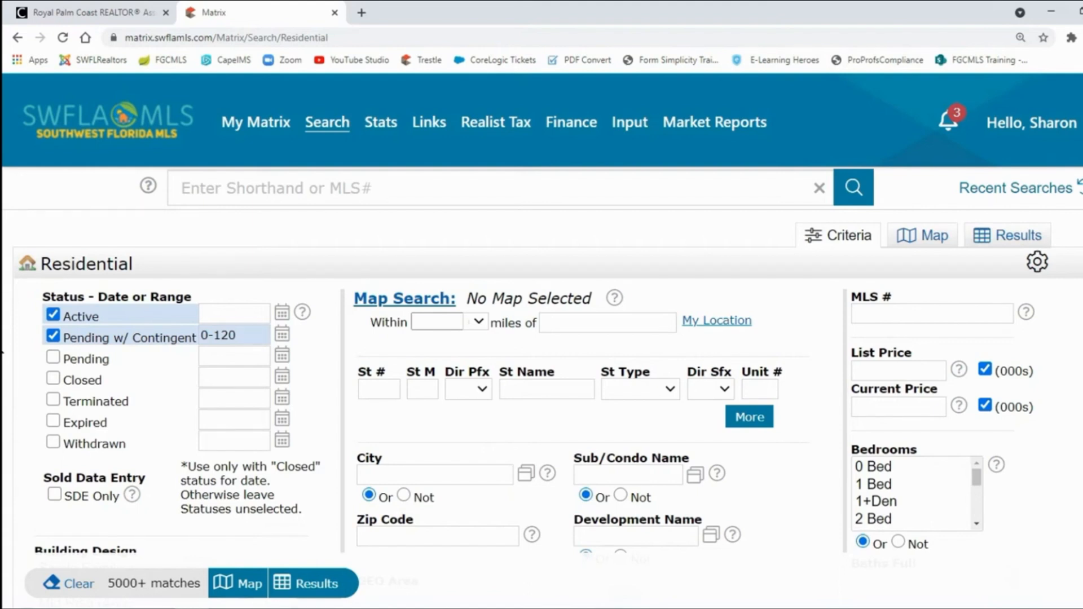
{"action": "left_click_drag", "start_coordinate": [252, 337], "coordinate": [215, 334]}
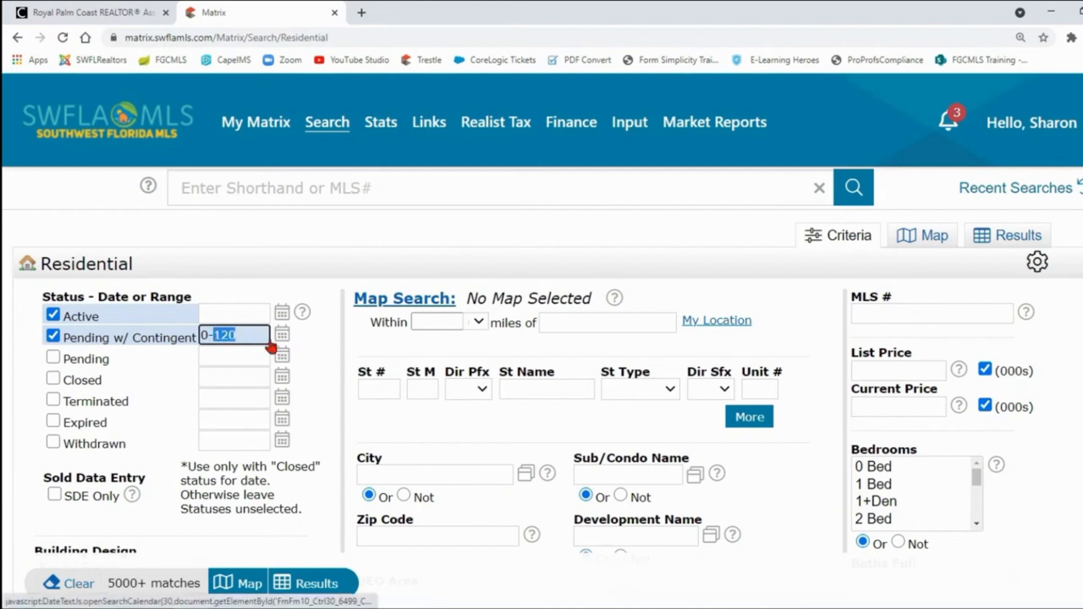
{"action": "type", "text": "90"}
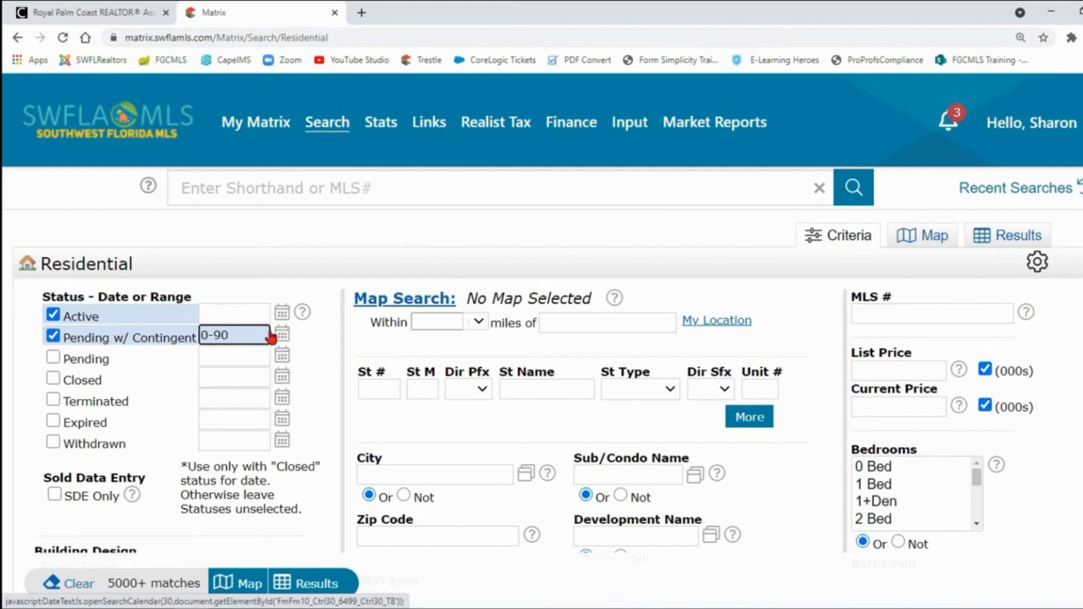
Pick a custom Pending w/ Contingent date range from January 1 to March 26, 2021.
{"action": "left_click", "coordinate": [280, 338]}
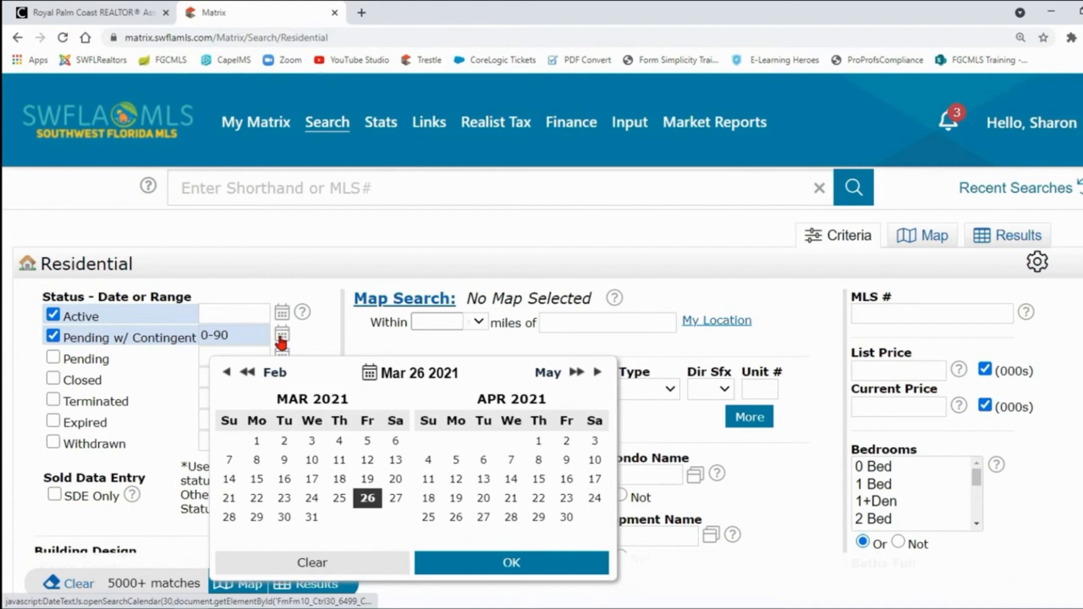
{"action": "left_click", "coordinate": [226, 372]}
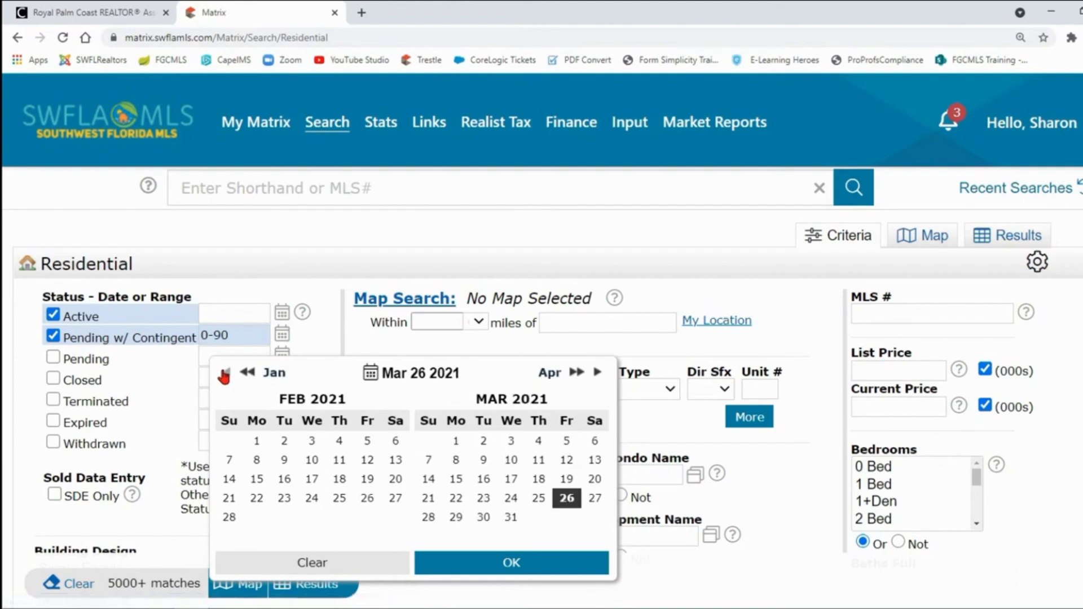
{"action": "left_click", "coordinate": [225, 373]}
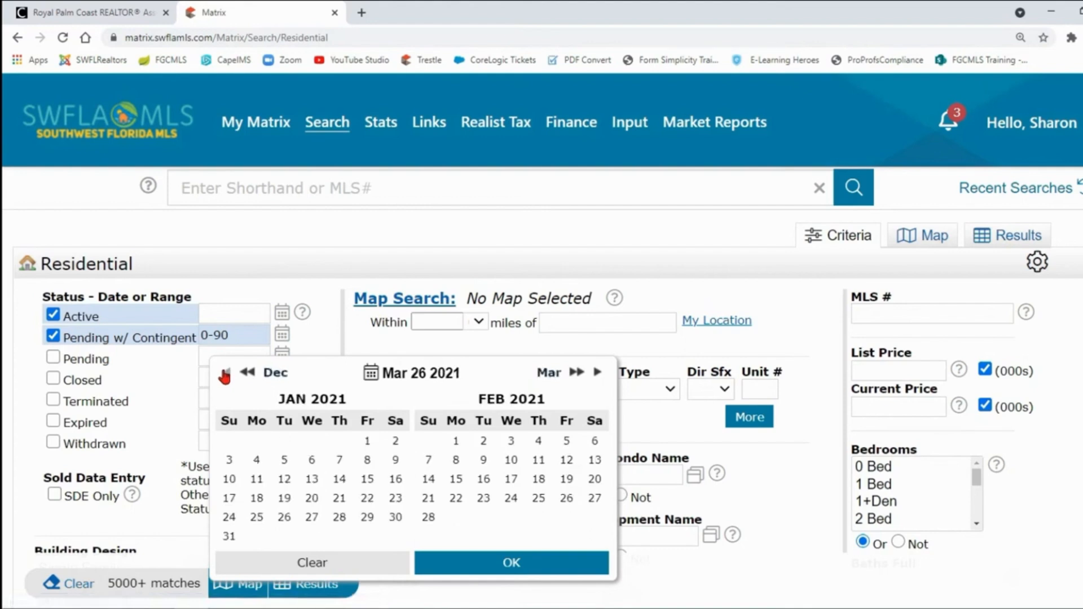
{"action": "left_click", "coordinate": [367, 443]}
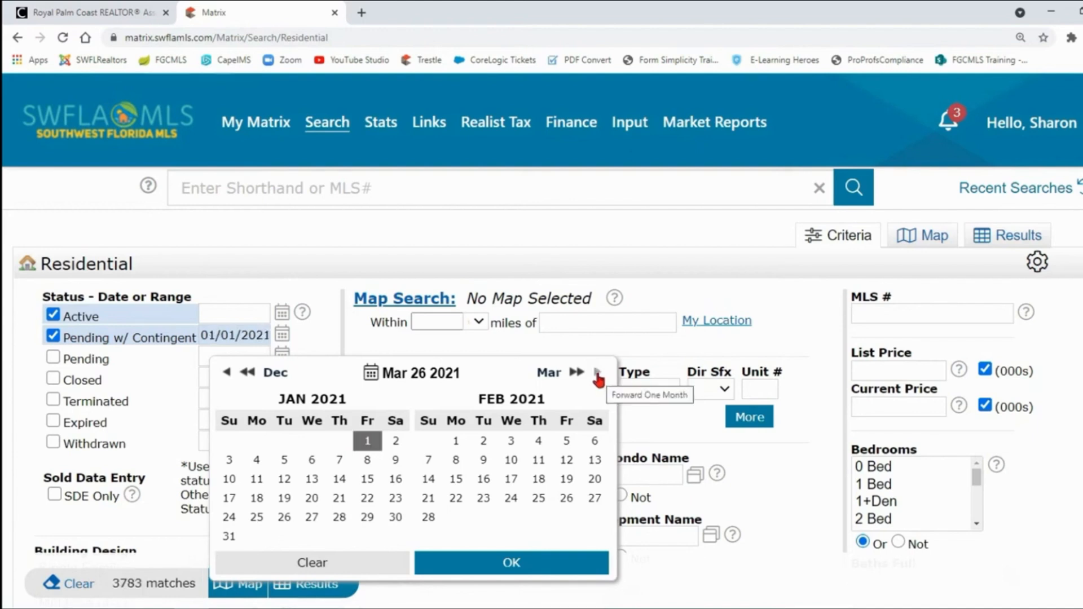
{"action": "left_click", "coordinate": [597, 374]}
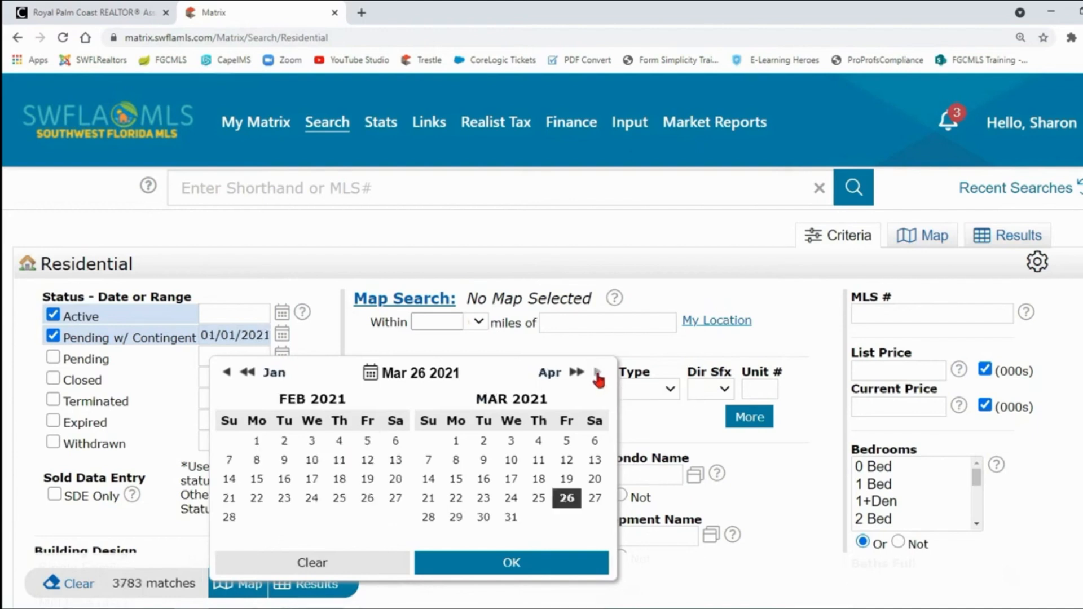
{"action": "left_click", "coordinate": [566, 500]}
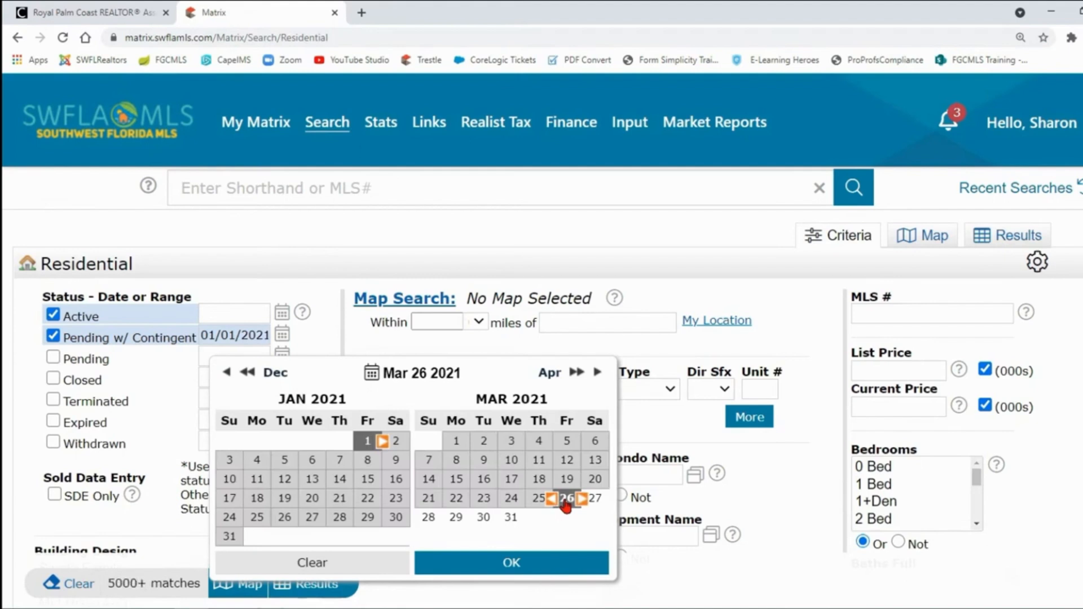
{"action": "left_click", "coordinate": [545, 568]}
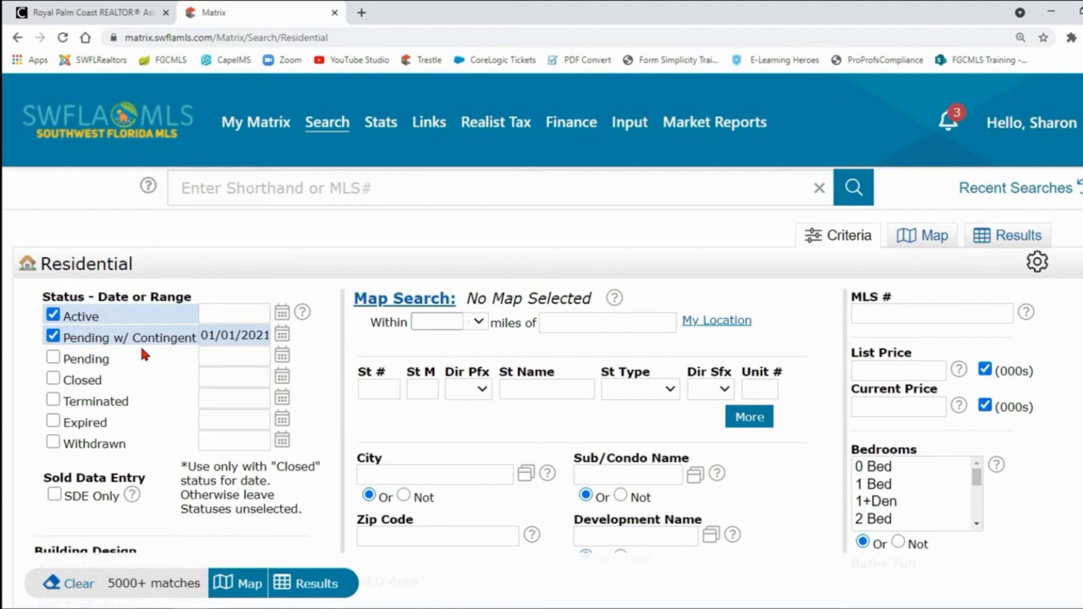
Select Bay and Canal under Waterfront Description and set the match option to Not.
{"action": "scroll", "coordinate": [232, 375], "scroll_direction": "down", "scroll_amount": 7}
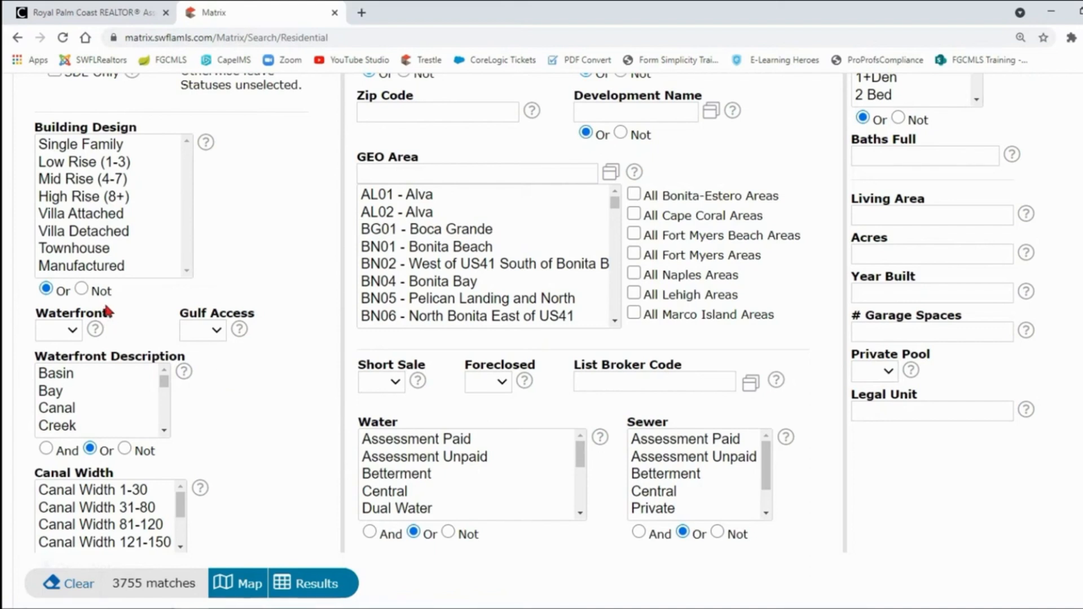
{"action": "scroll", "coordinate": [158, 308], "scroll_direction": "down", "scroll_amount": 1}
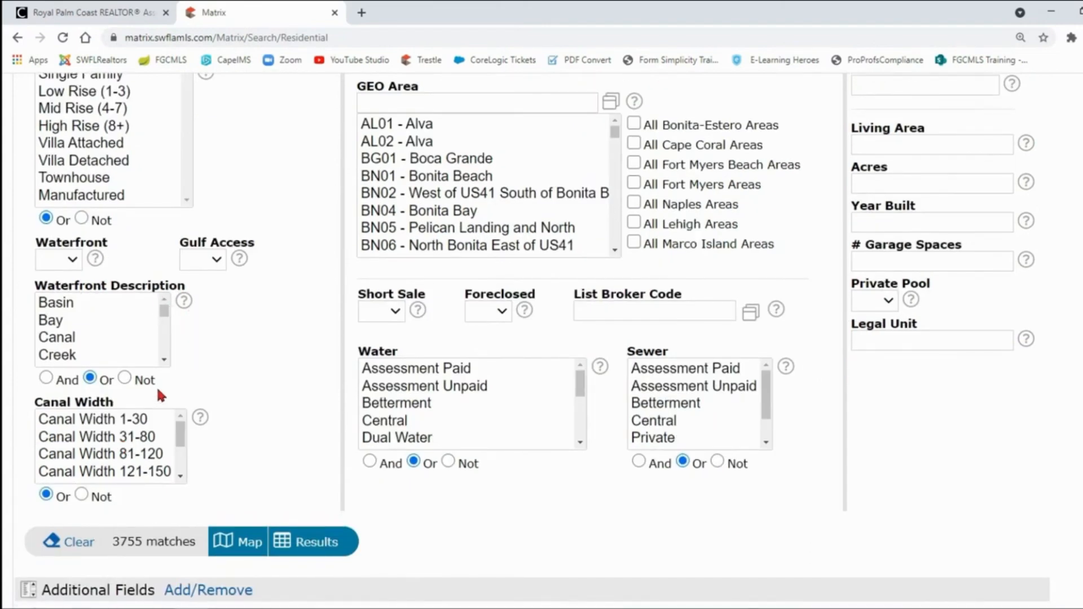
{"action": "left_click", "coordinate": [79, 320]}
{"action": "left_click", "coordinate": [73, 339], "text": "ctrl"}
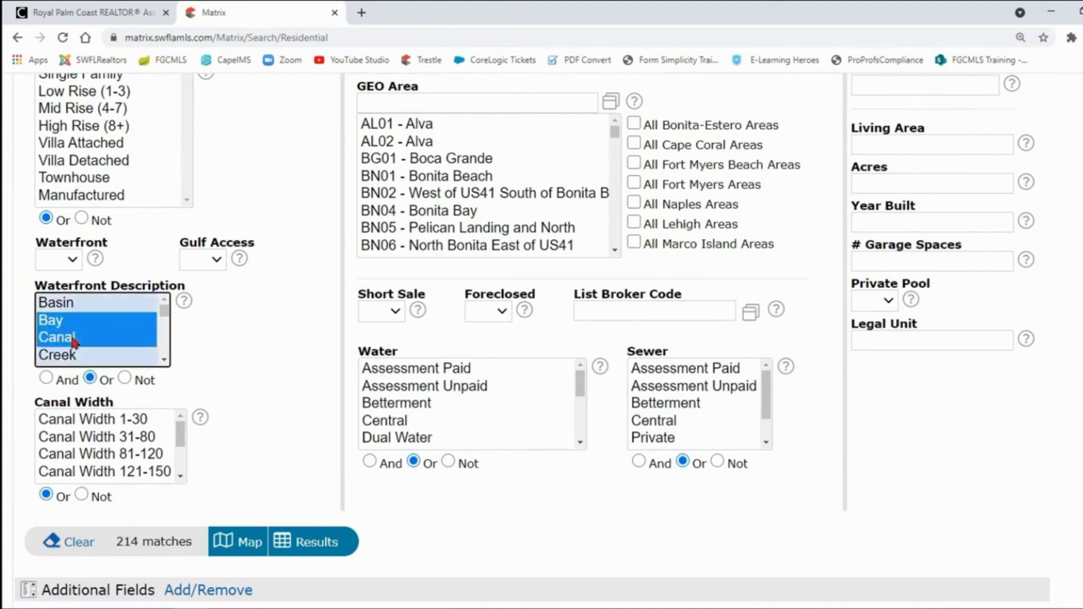
{"action": "left_click", "coordinate": [47, 379]}
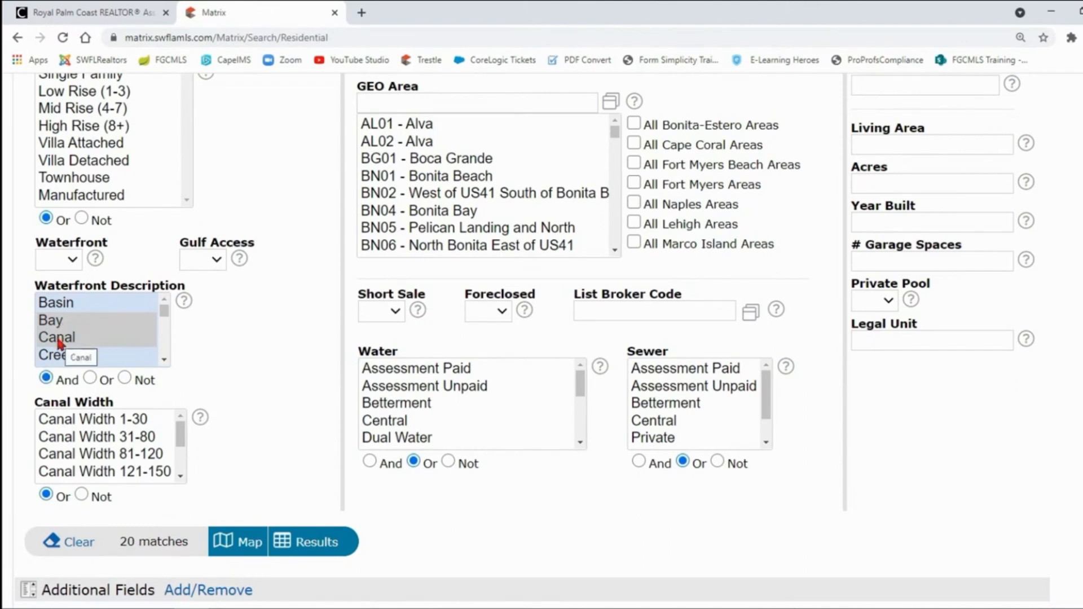
{"action": "left_click", "coordinate": [89, 379]}
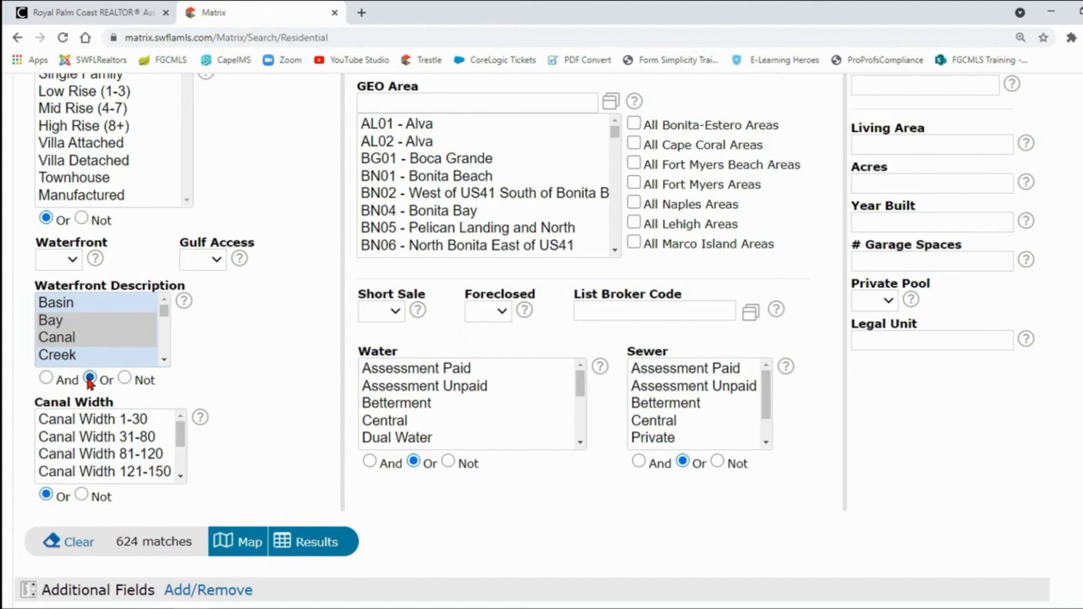
{"action": "left_click", "coordinate": [126, 379]}
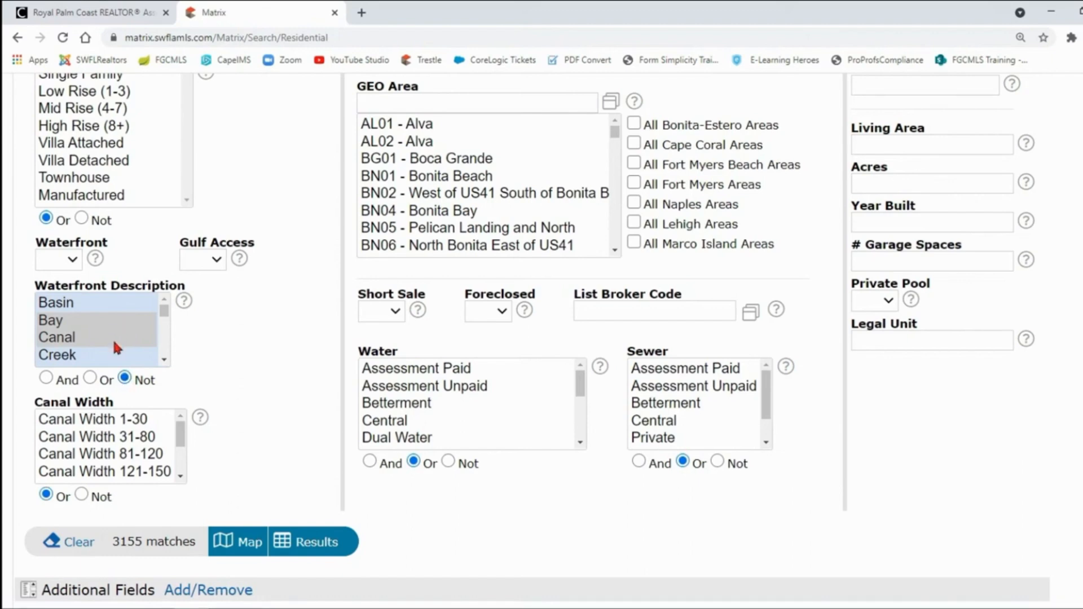
{"action": "scroll", "coordinate": [998, 311], "scroll_direction": "up", "scroll_amount": 7}
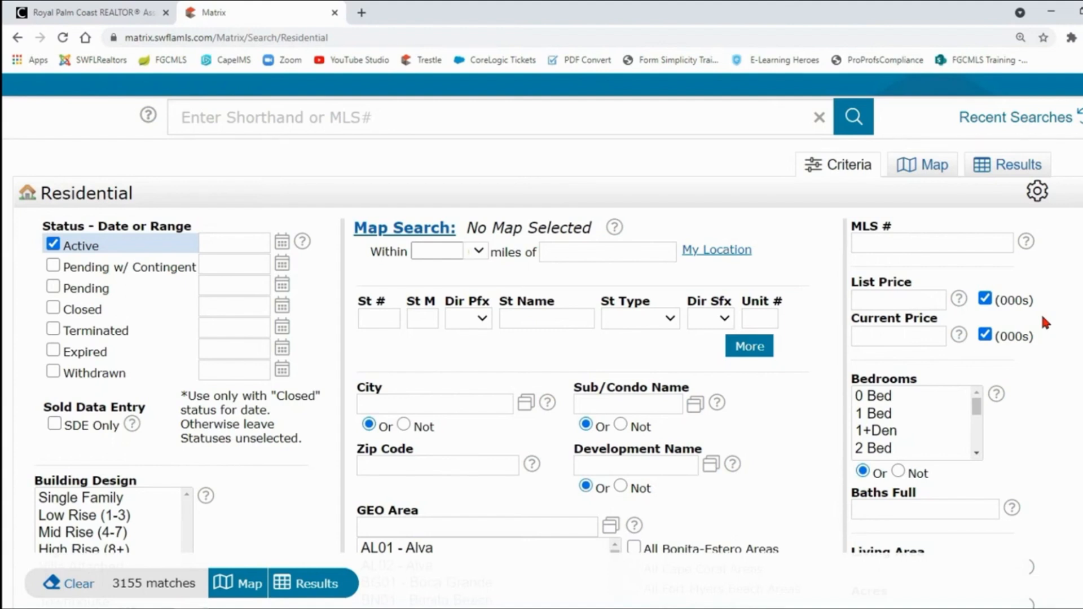
Enter 375-425 (in thousands) as the List Price range.
{"action": "left_click", "coordinate": [925, 301]}
{"action": "type", "text": "400"}
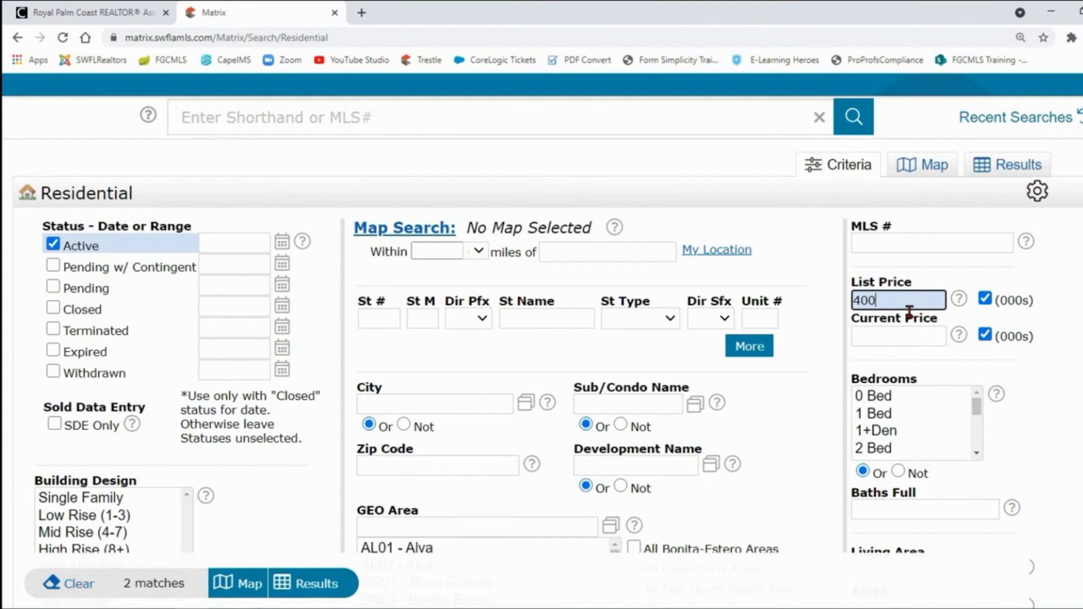
{"action": "type", "text": "+"}
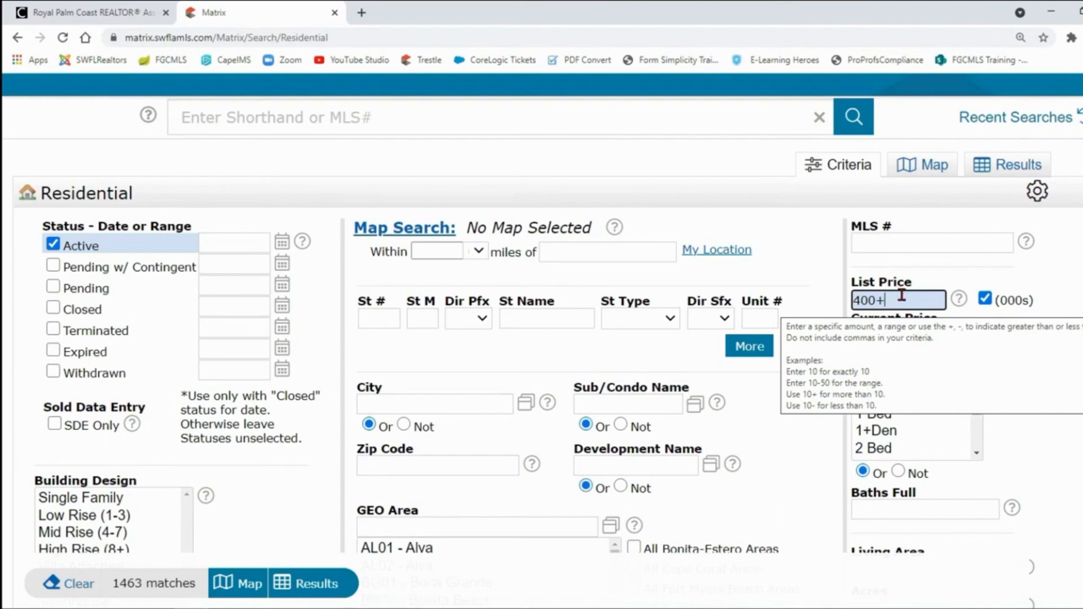
{"action": "key", "text": "BackSpace"}
{"action": "type", "text": "-"}
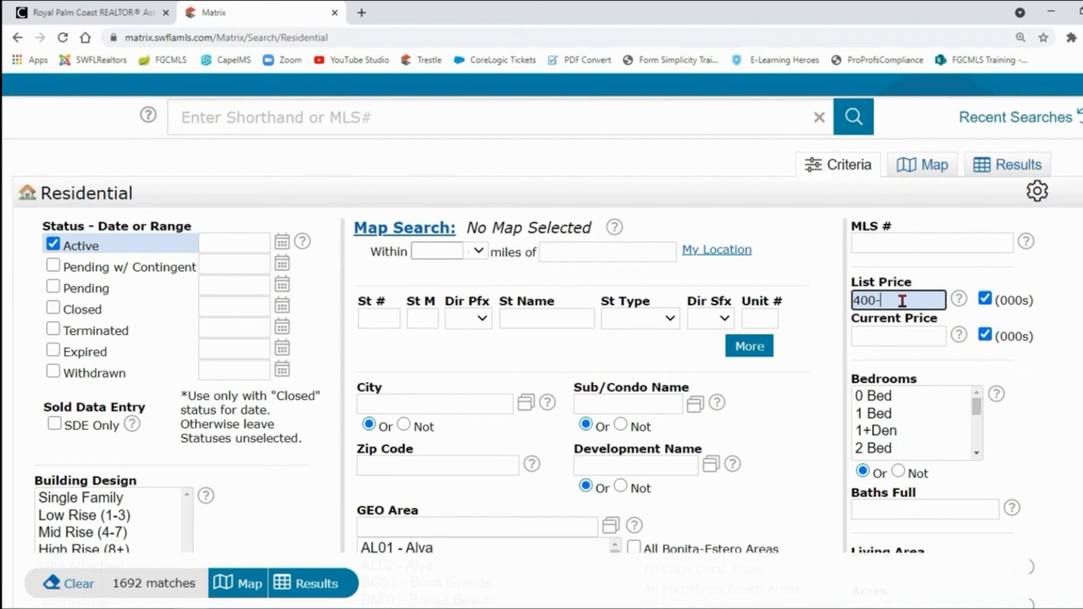
{"action": "key", "text": "BackSpace"}
{"action": "key", "text": "BackSpace"}
{"action": "key", "text": "BackSpace"}
{"action": "key", "text": "BackSpace"}
{"action": "type", "text": "375-425"}
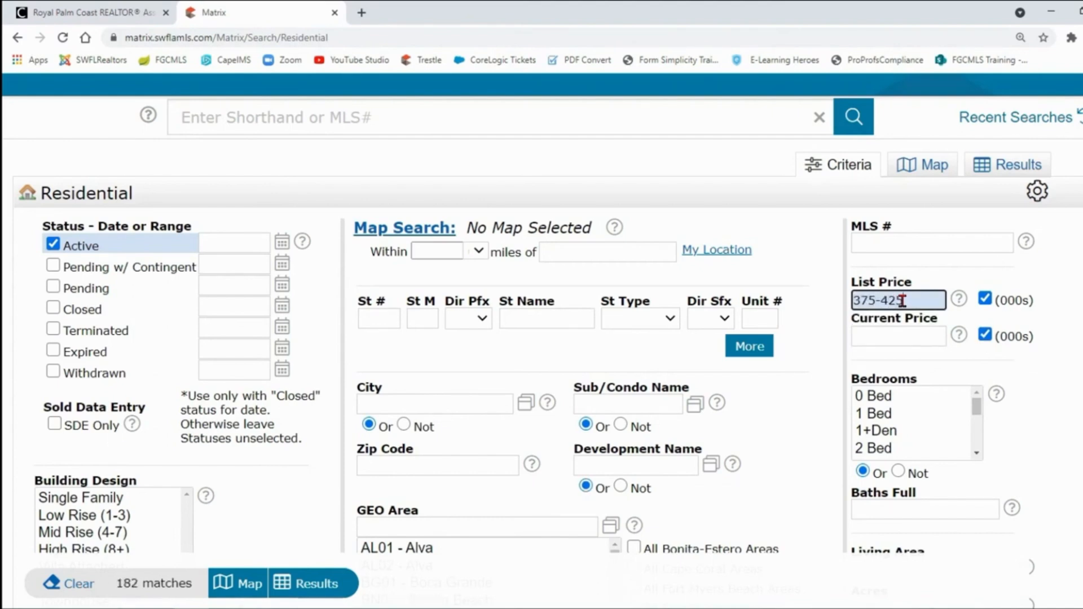
Enter 1800-2200 as the Living Area range.
{"action": "scroll", "coordinate": [902, 301], "scroll_direction": "down", "scroll_amount": 3}
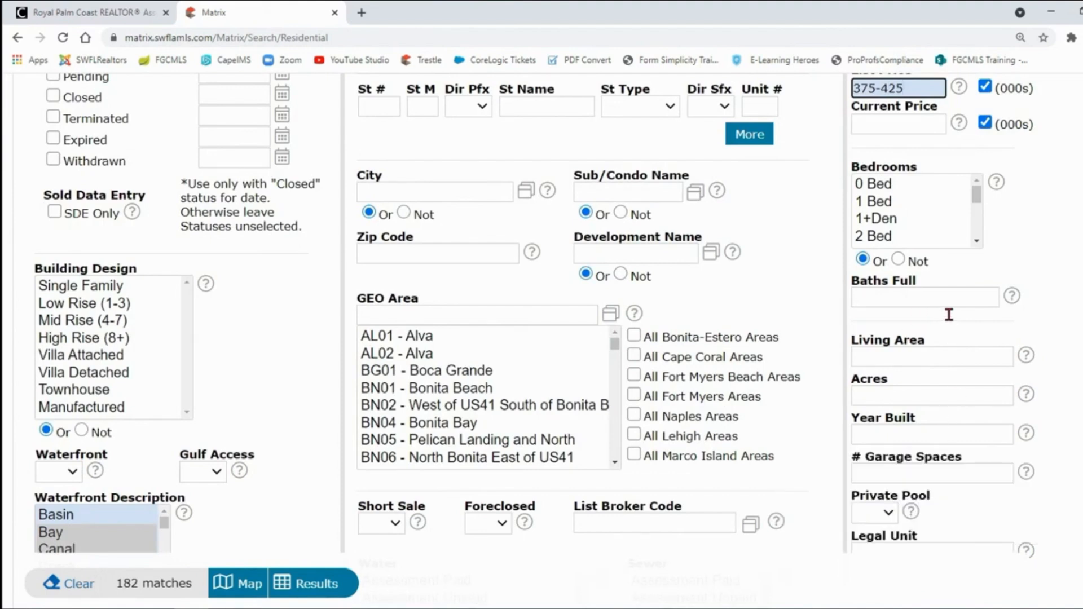
{"action": "left_click", "coordinate": [895, 358]}
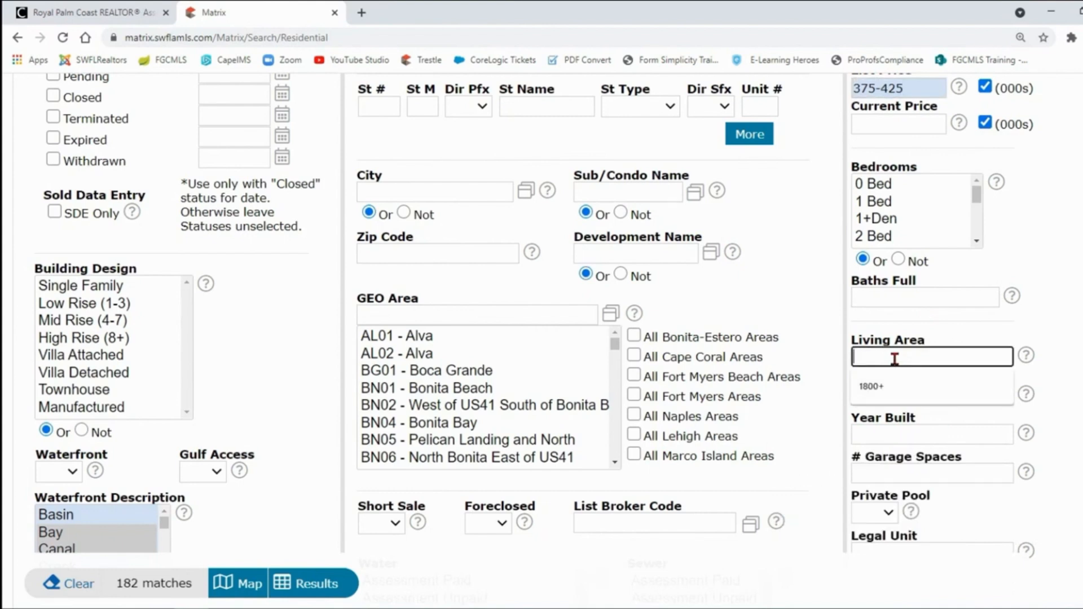
{"action": "type", "text": "2000"}
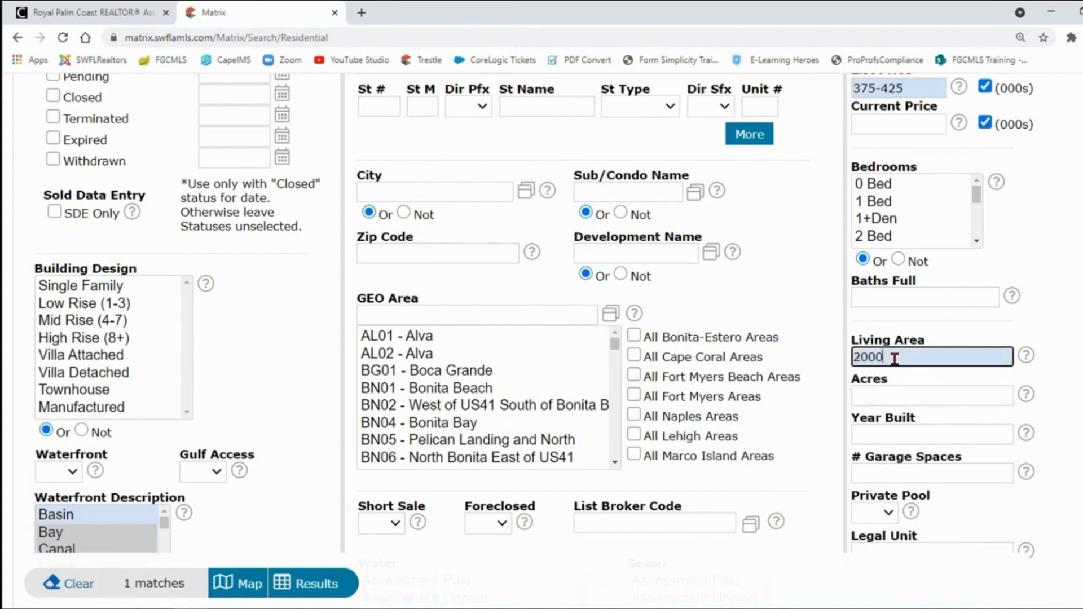
{"action": "type", "text": "+"}
{"action": "key", "text": "BackSpace"}
{"action": "key", "text": "BackSpace"}
{"action": "key", "text": "BackSpace"}
{"action": "key", "text": "BackSpace"}
{"action": "key", "text": "BackSpace"}
{"action": "type", "text": "1800-2200"}
Review the Private Pool choices and close the list without selecting any.
{"action": "scroll", "coordinate": [1045, 323], "scroll_direction": "down", "scroll_amount": 2}
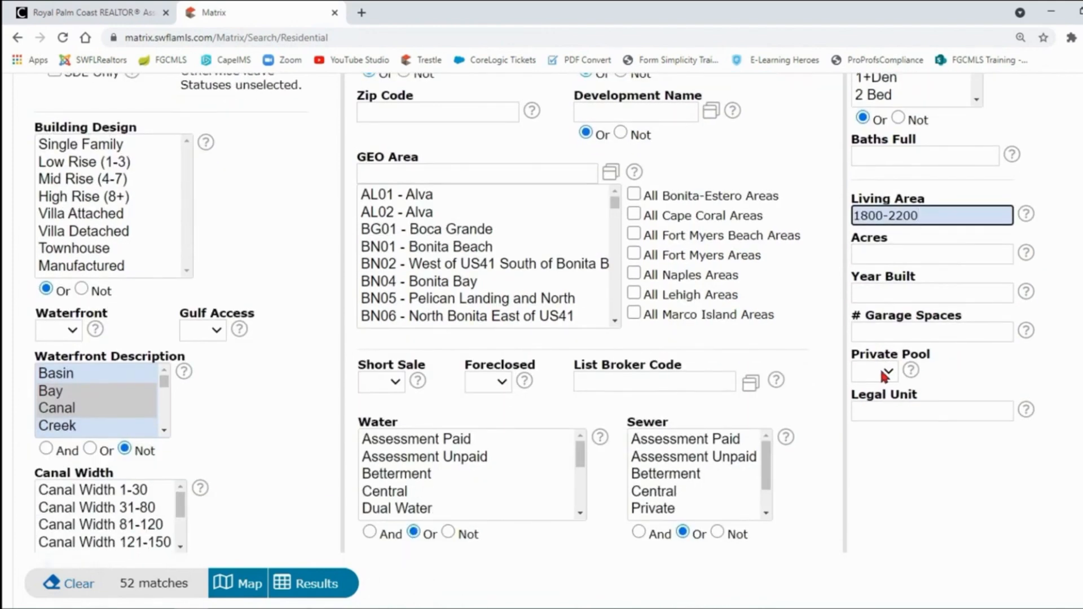
{"action": "left_click", "coordinate": [888, 374]}
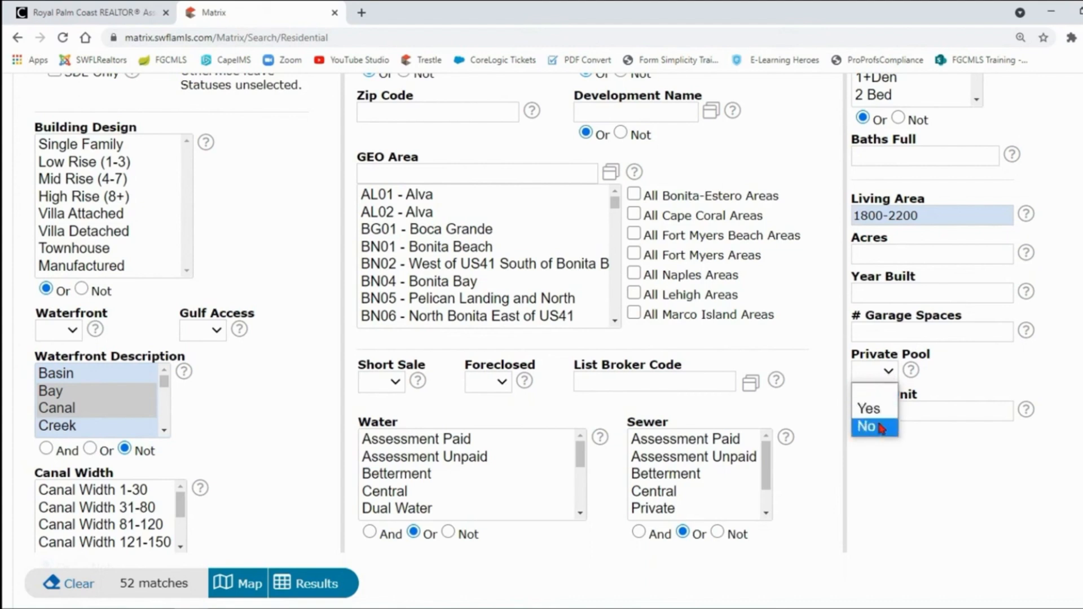
{"action": "left_click", "coordinate": [937, 370]}
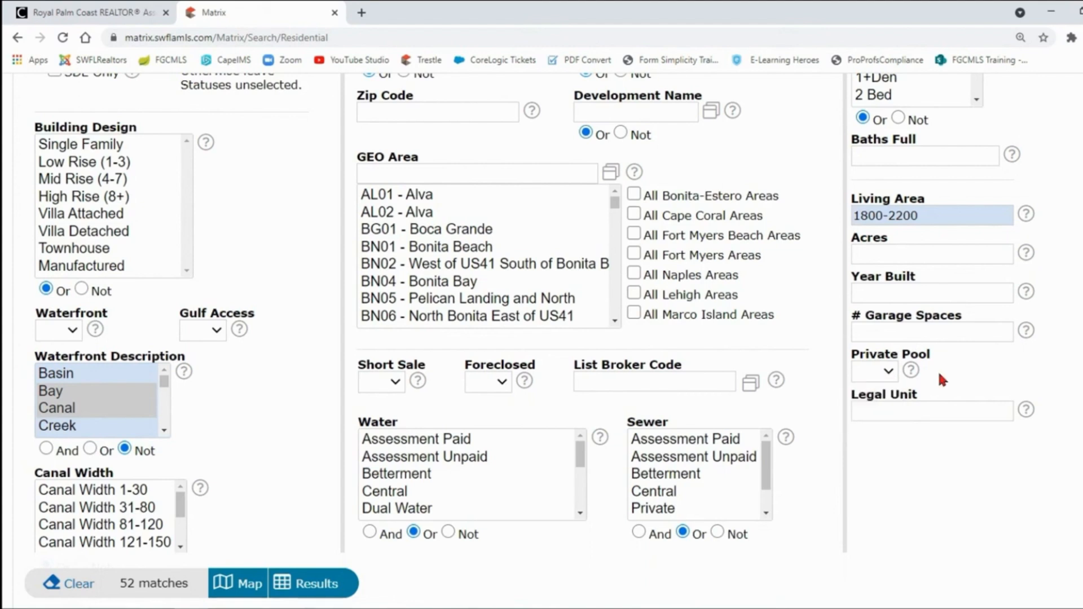